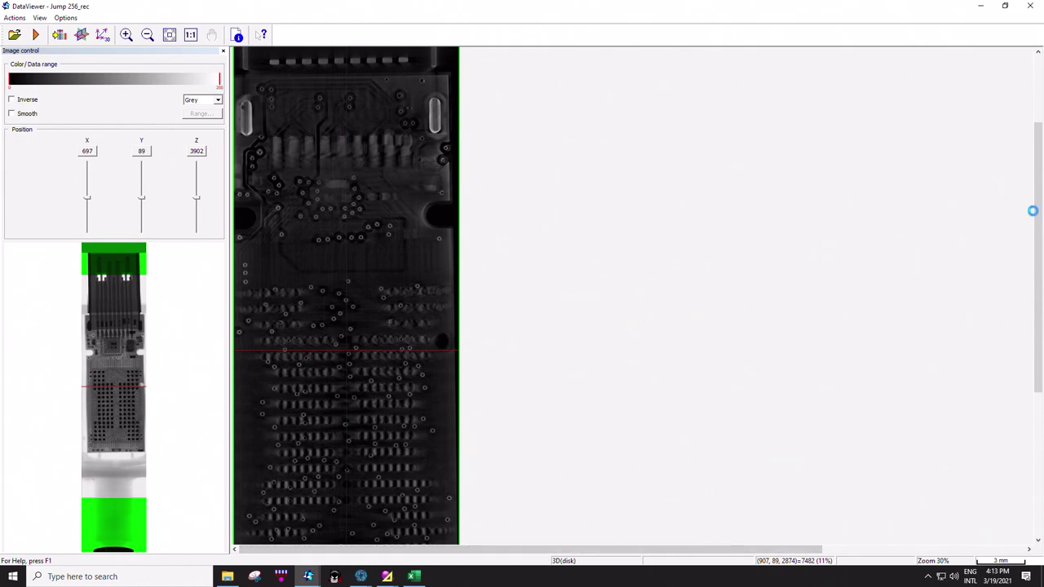
Step: Apply the Color 1 palette to the Jump 256 circuit board slice view
{"action": "scroll", "coordinate": [255, 84], "scroll_direction": "down", "scroll_amount": 1}
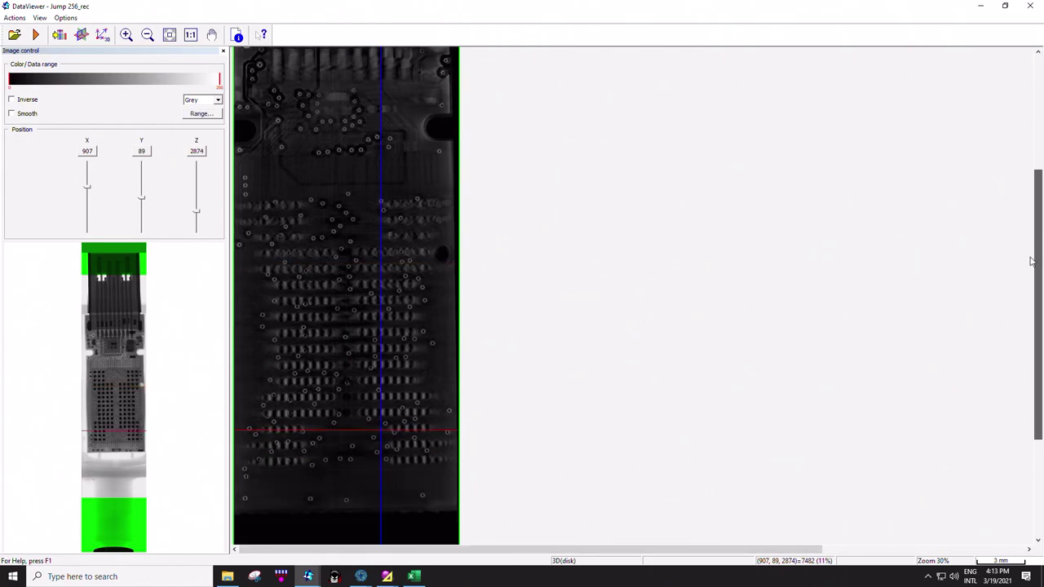
{"action": "left_click", "coordinate": [217, 100]}
{"action": "left_click", "coordinate": [198, 115]}
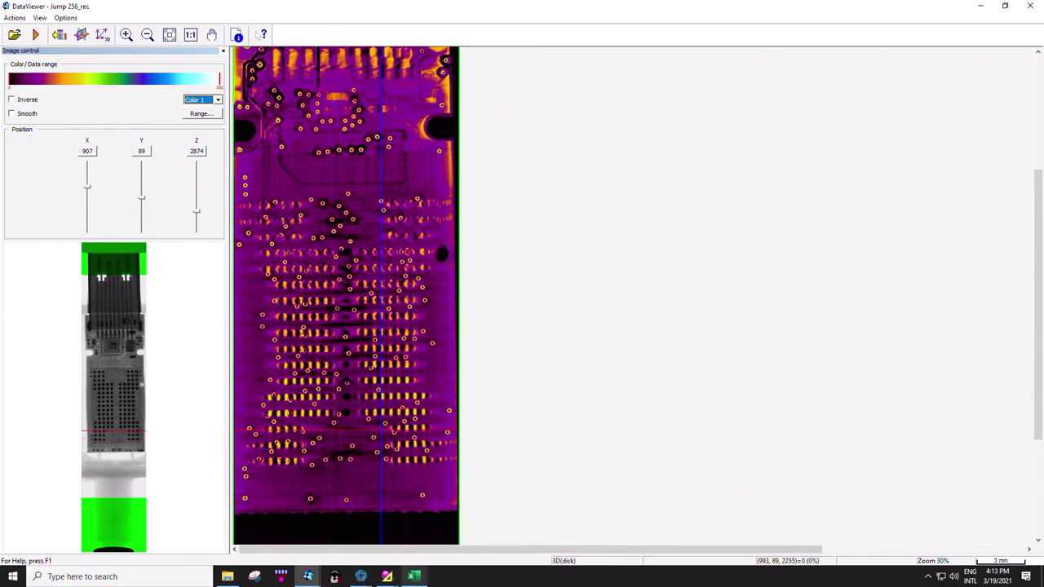
Step: Switch to the jump 256_rec0000 volume in CTvox, reset its view, and inspect the board's solder balls up close
{"action": "left_click", "coordinate": [361, 578]}
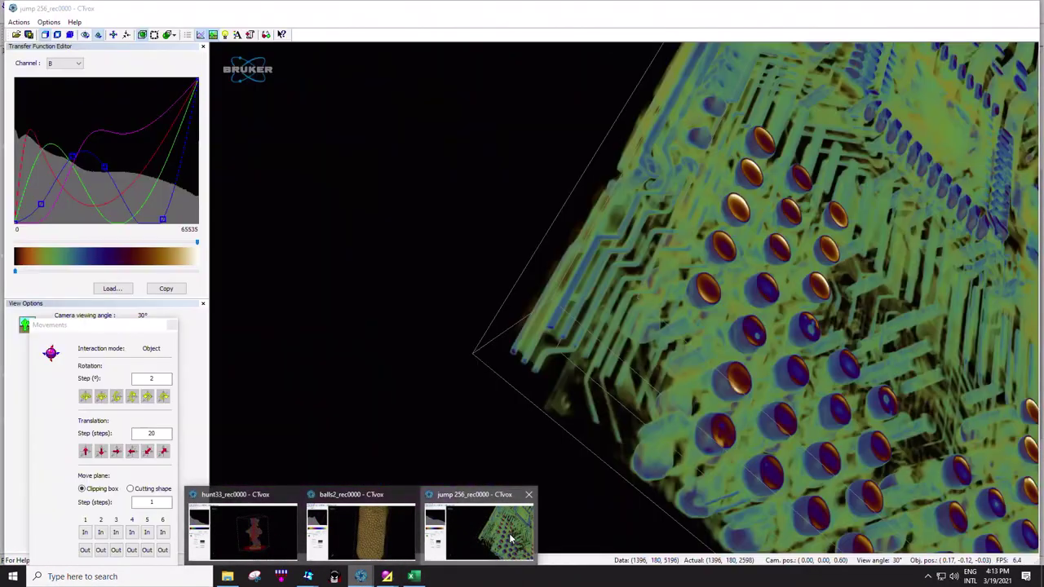
{"action": "left_click", "coordinate": [489, 532]}
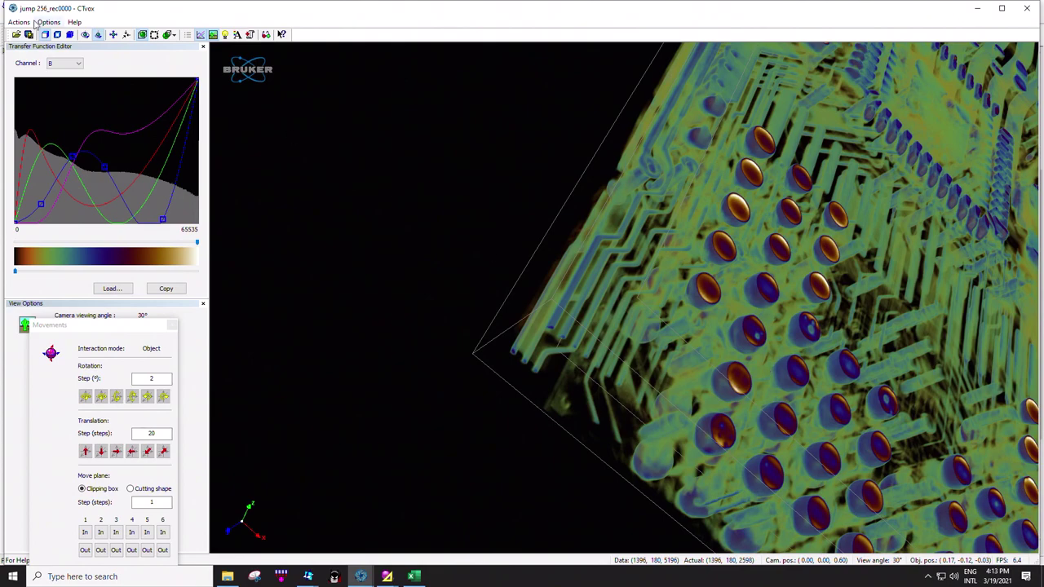
{"action": "left_click", "coordinate": [99, 35]}
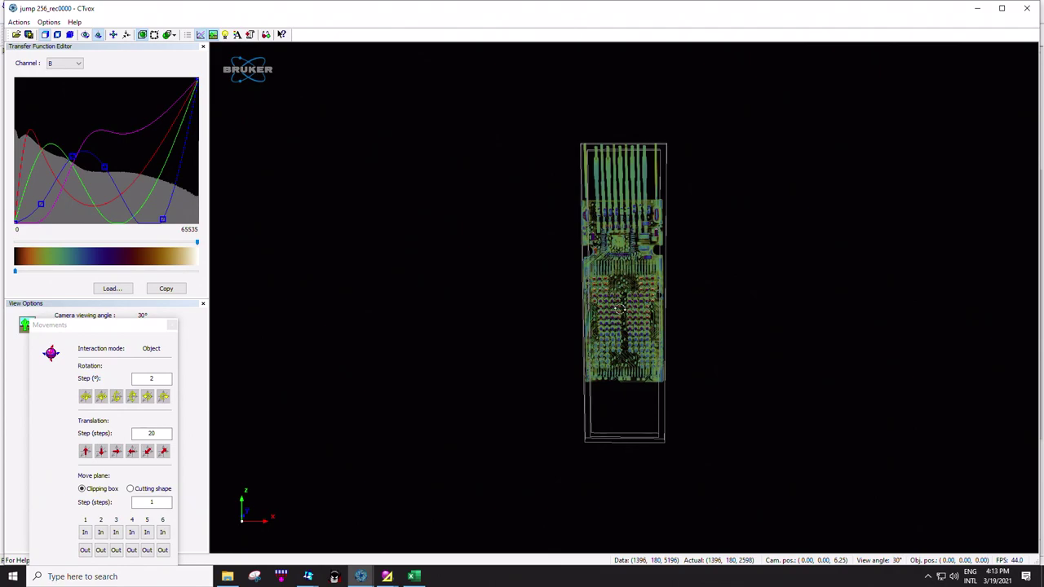
{"action": "left_click_drag", "start_coordinate": [628, 245], "coordinate": [622, 347]}
{"action": "scroll", "coordinate": [629, 314], "scroll_direction": "up", "scroll_amount": 5}
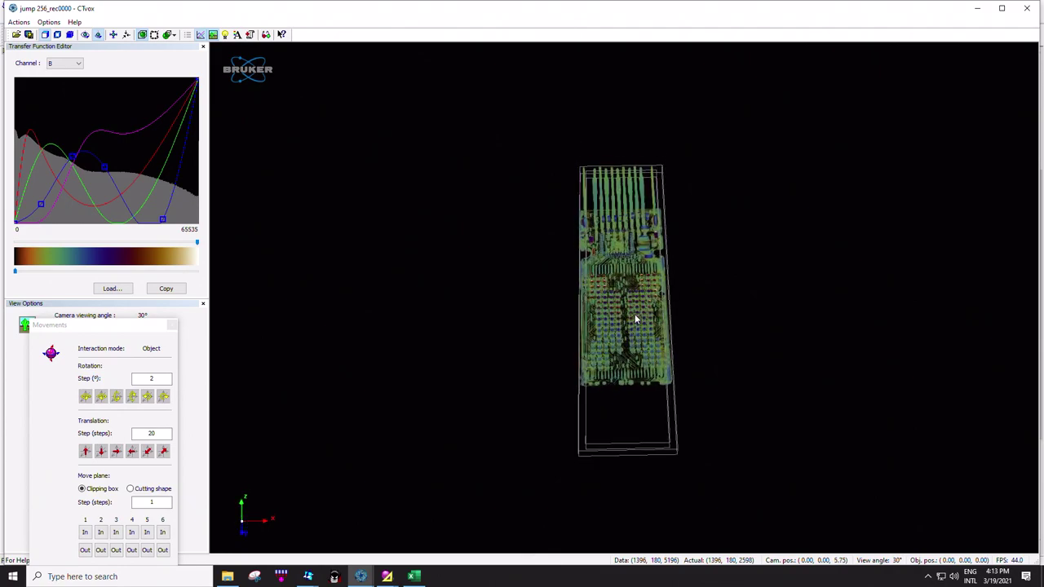
{"action": "scroll", "coordinate": [629, 329], "scroll_direction": "up", "scroll_amount": 8}
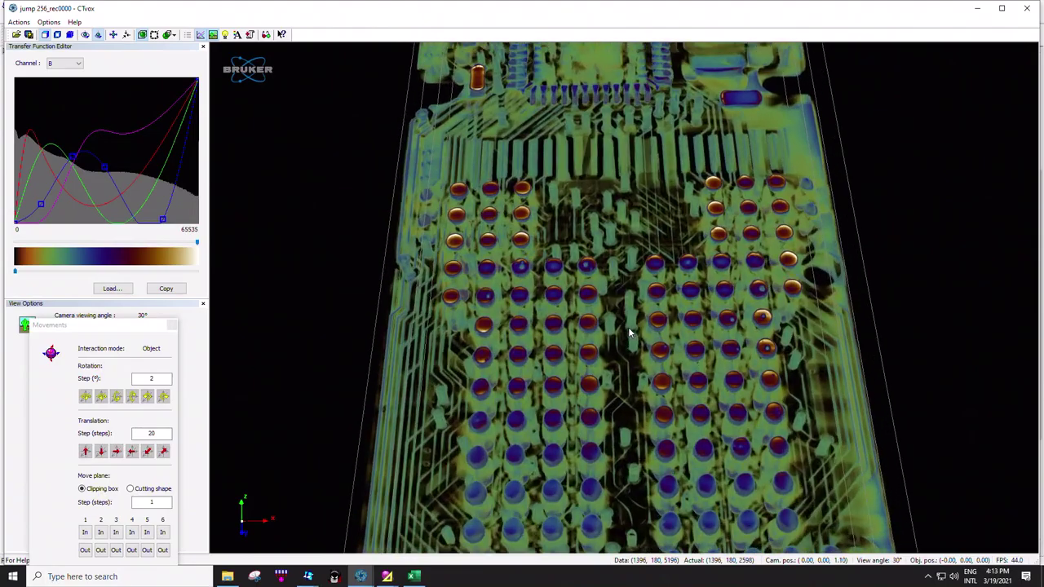
Step: Turn the board edge-on and move clipping box plane 2 inward repeatedly to cut through the solder balls
{"action": "left_click_drag", "start_coordinate": [628, 327], "coordinate": [797, 352]}
{"action": "scroll", "coordinate": [681, 371], "scroll_direction": "down", "scroll_amount": 4}
{"action": "scroll", "coordinate": [682, 377], "scroll_direction": "down", "scroll_amount": 3}
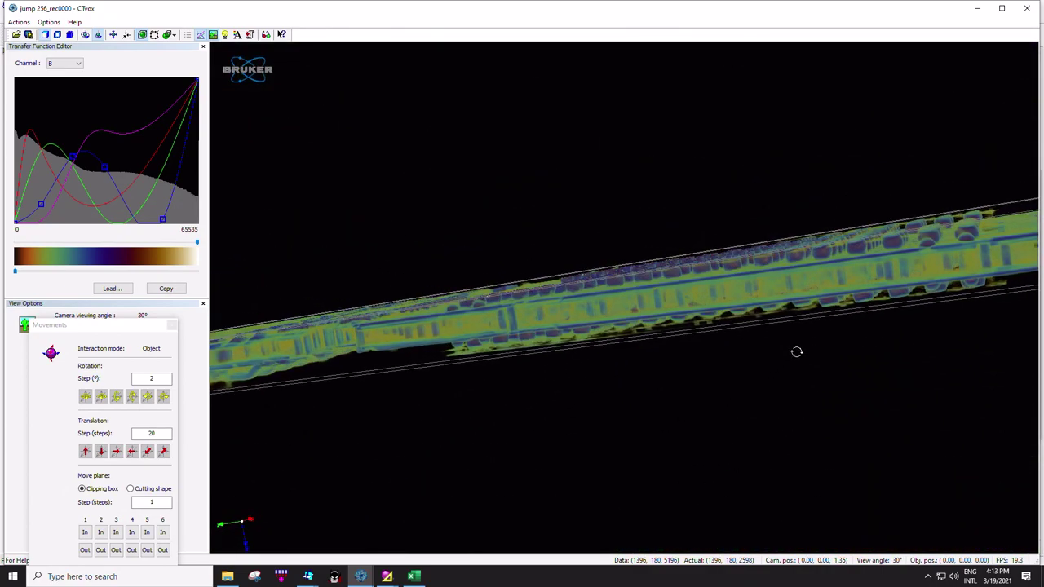
{"action": "left_click", "coordinate": [102, 533]}
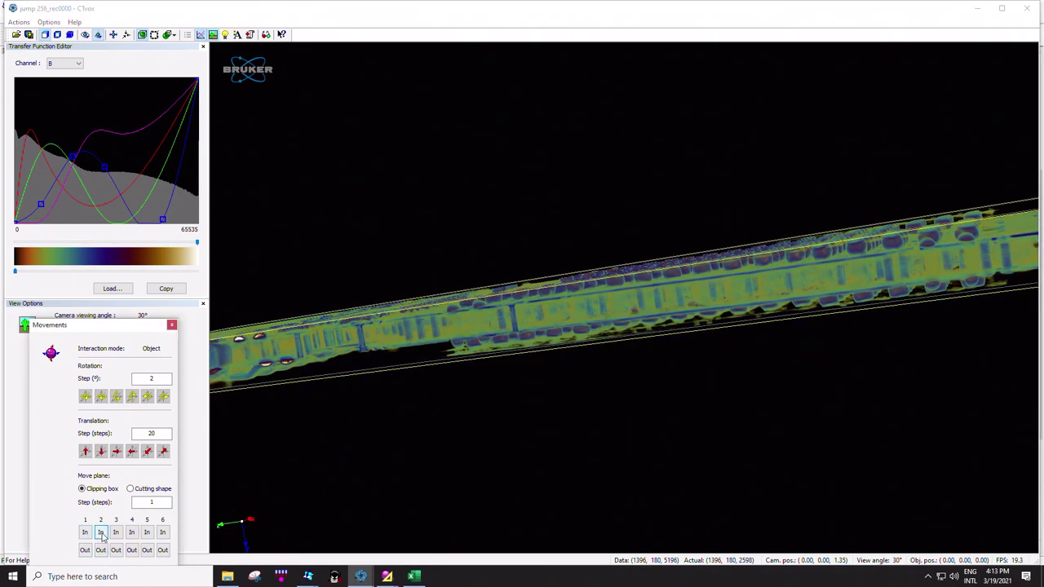
{"action": "scroll", "coordinate": [554, 485], "scroll_direction": "up", "scroll_amount": 4}
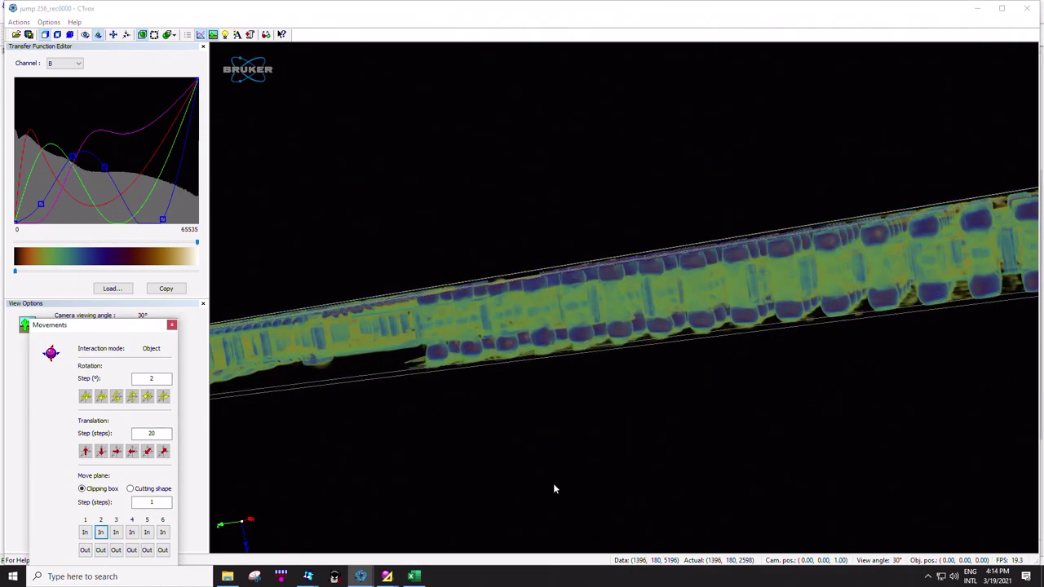
{"action": "left_click", "coordinate": [103, 535]}
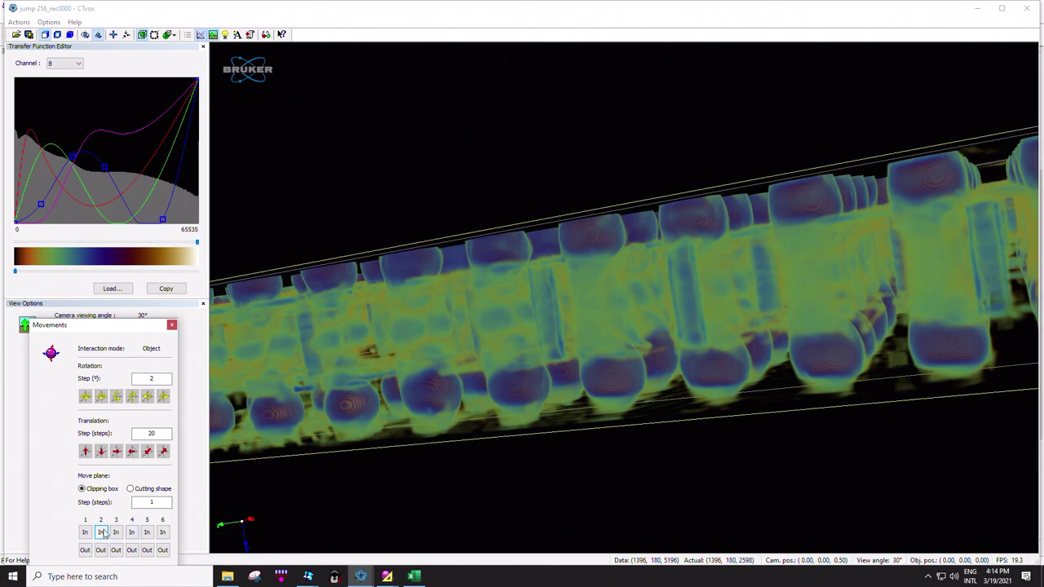
{"action": "left_click", "coordinate": [102, 534]}
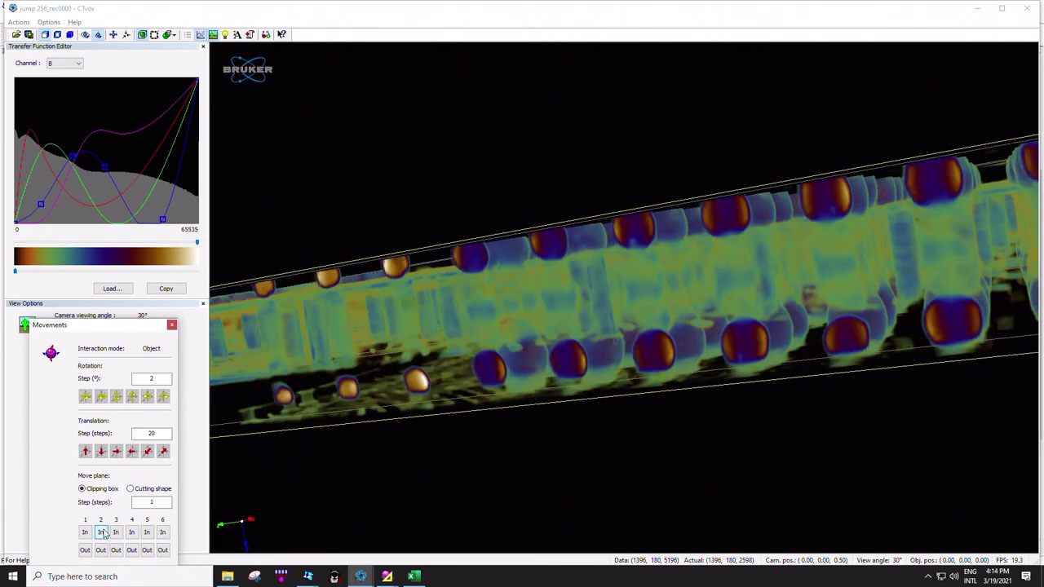
{"action": "left_click", "coordinate": [103, 534]}
{"action": "left_click", "coordinate": [103, 534]}
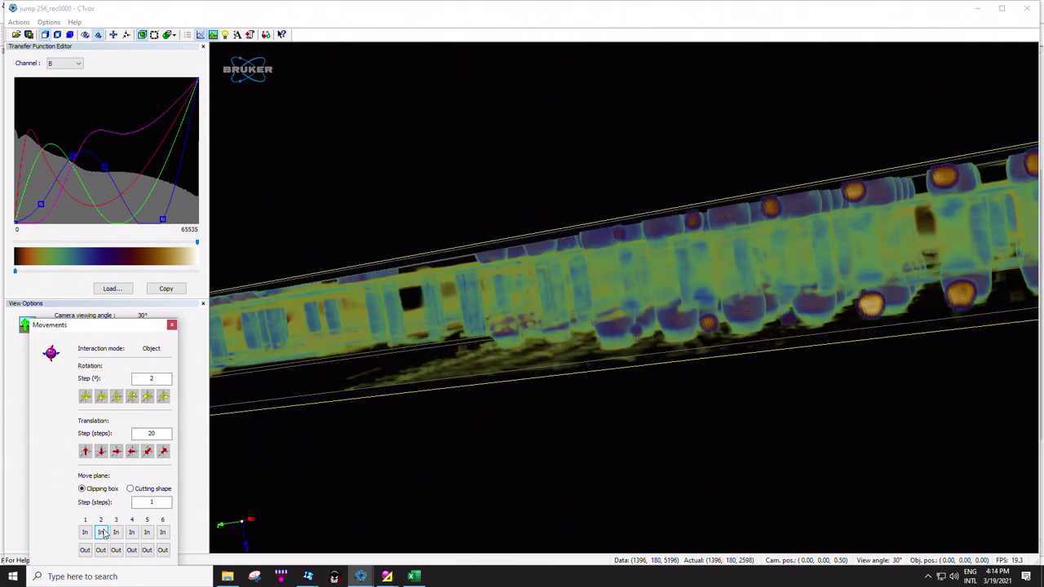
{"action": "left_click", "coordinate": [102, 534]}
{"action": "scroll", "coordinate": [531, 400], "scroll_direction": "up", "scroll_amount": 3}
{"action": "scroll", "coordinate": [536, 399], "scroll_direction": "down", "scroll_amount": 3}
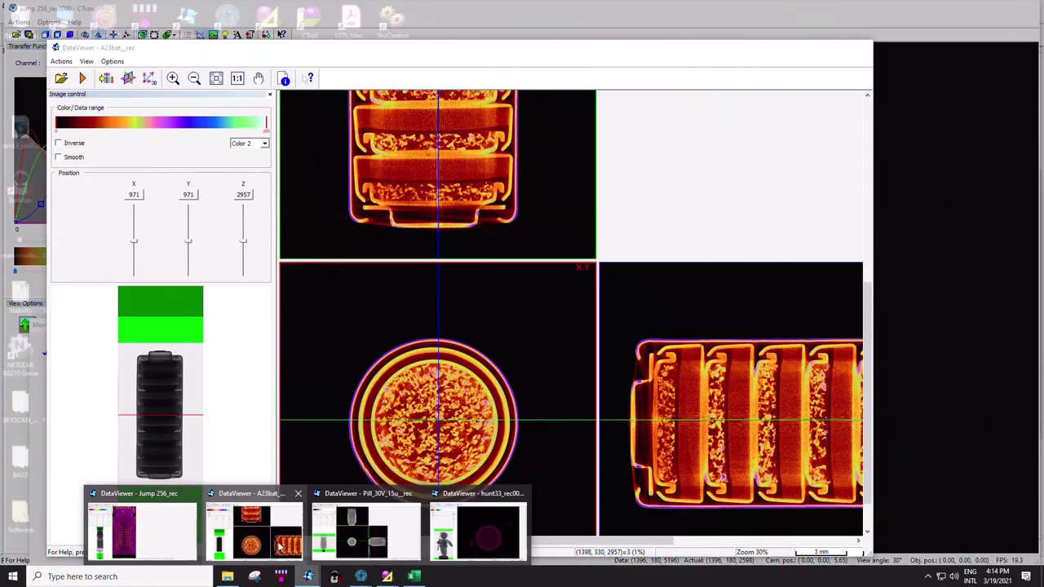
Step: Switch to the A23bat_rec dataset in DataViewer and examine the stacked cells inside the battery in the X-Z slice
{"action": "scroll", "coordinate": [465, 386], "scroll_direction": "down", "scroll_amount": 2}
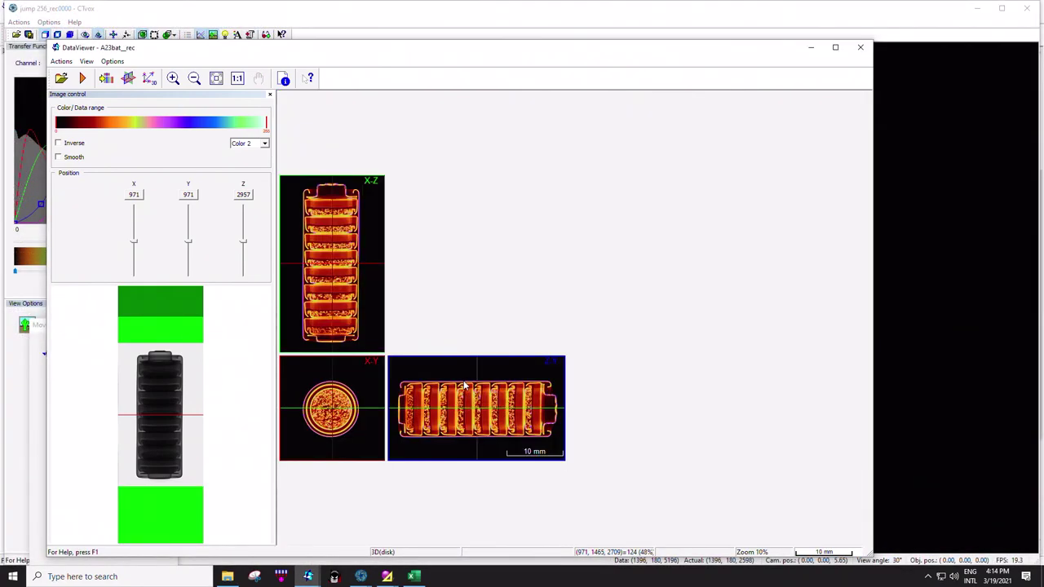
{"action": "scroll", "coordinate": [464, 386], "scroll_direction": "up", "scroll_amount": 1}
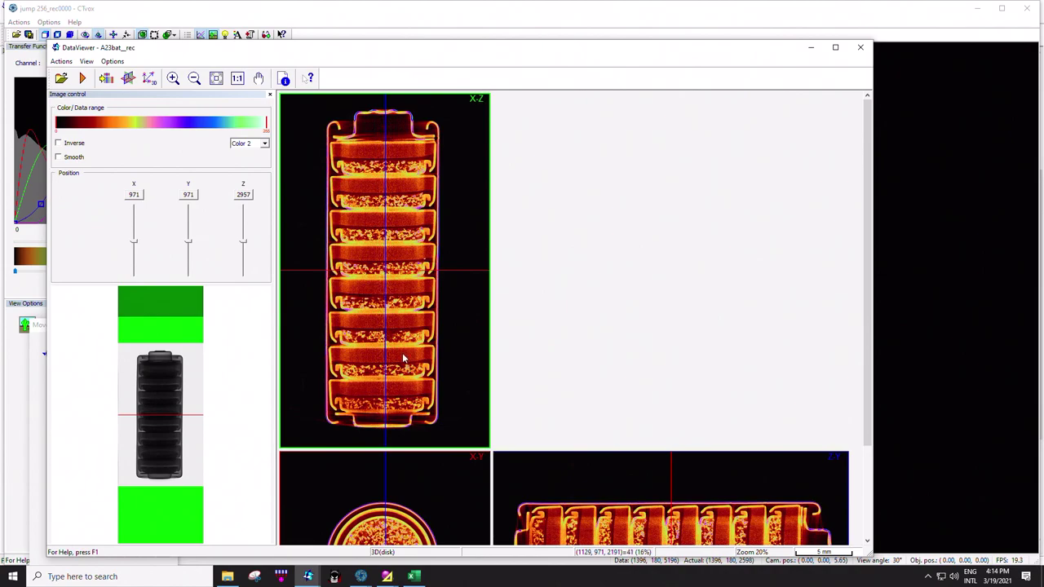
{"action": "scroll", "coordinate": [380, 368], "scroll_direction": "up", "scroll_amount": 1}
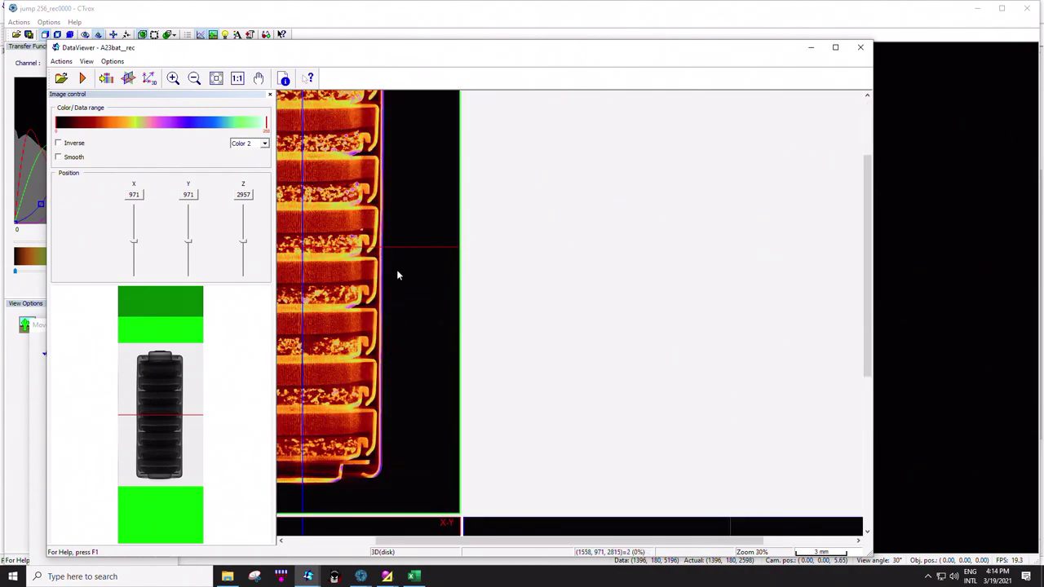
{"action": "left_click_drag", "start_coordinate": [364, 331], "coordinate": [500, 351]}
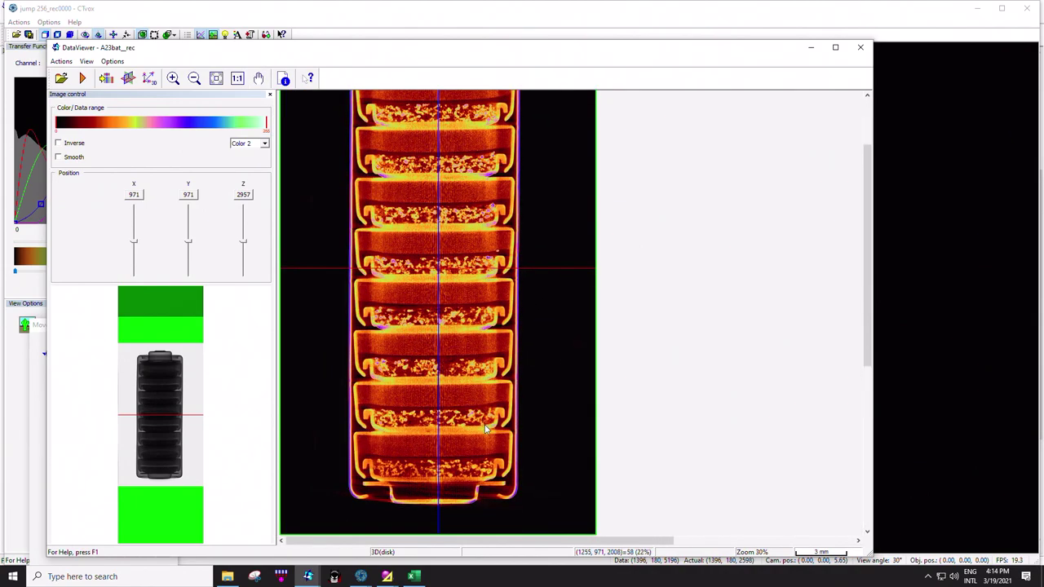
{"action": "scroll", "coordinate": [379, 429], "scroll_direction": "down", "scroll_amount": 2}
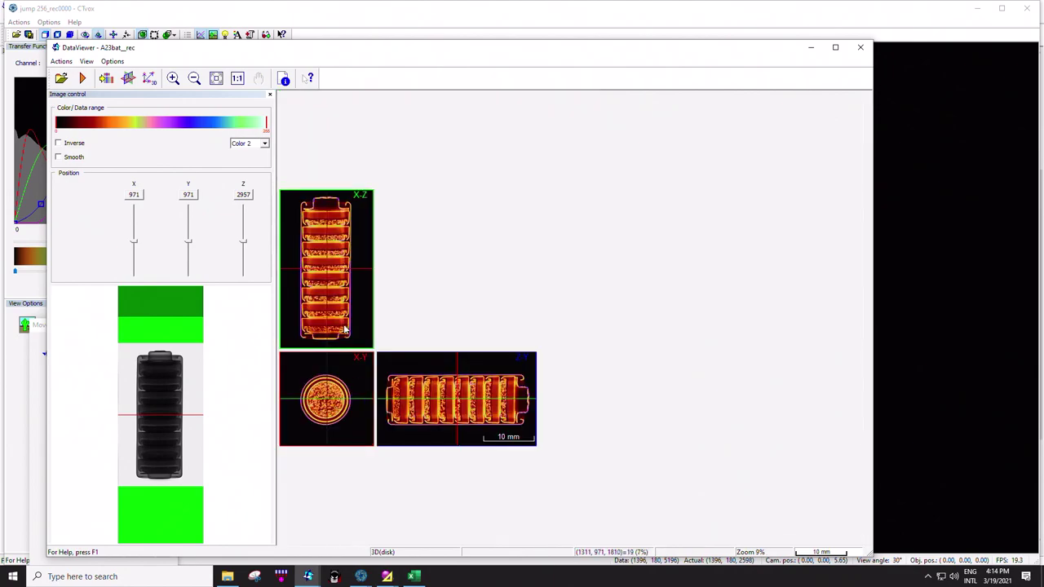
{"action": "scroll", "coordinate": [362, 401], "scroll_direction": "up", "scroll_amount": 4}
{"action": "left_click_drag", "start_coordinate": [347, 338], "coordinate": [655, 396]}
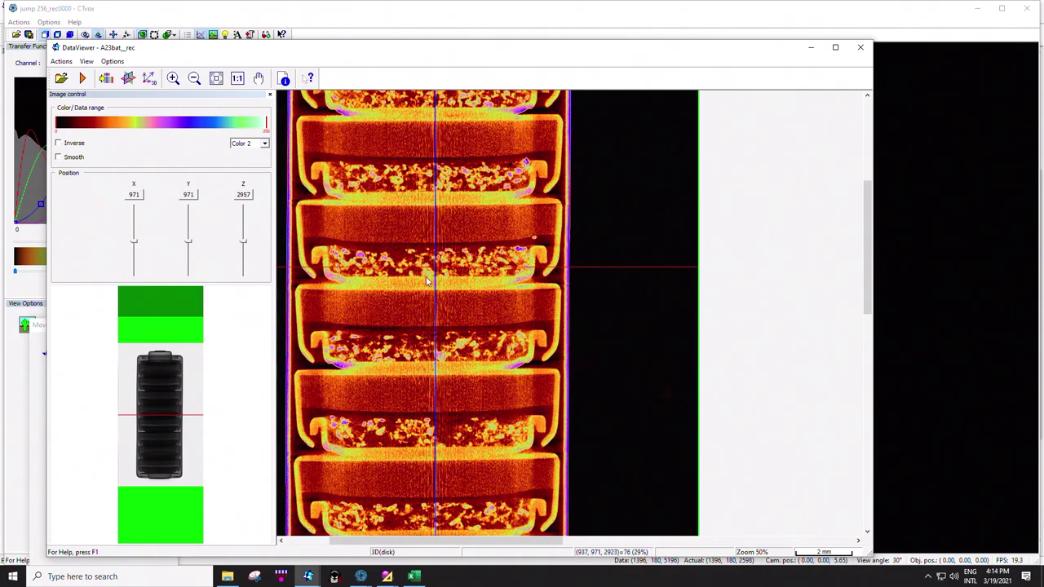
{"action": "scroll", "coordinate": [468, 279], "scroll_direction": "down", "scroll_amount": 1}
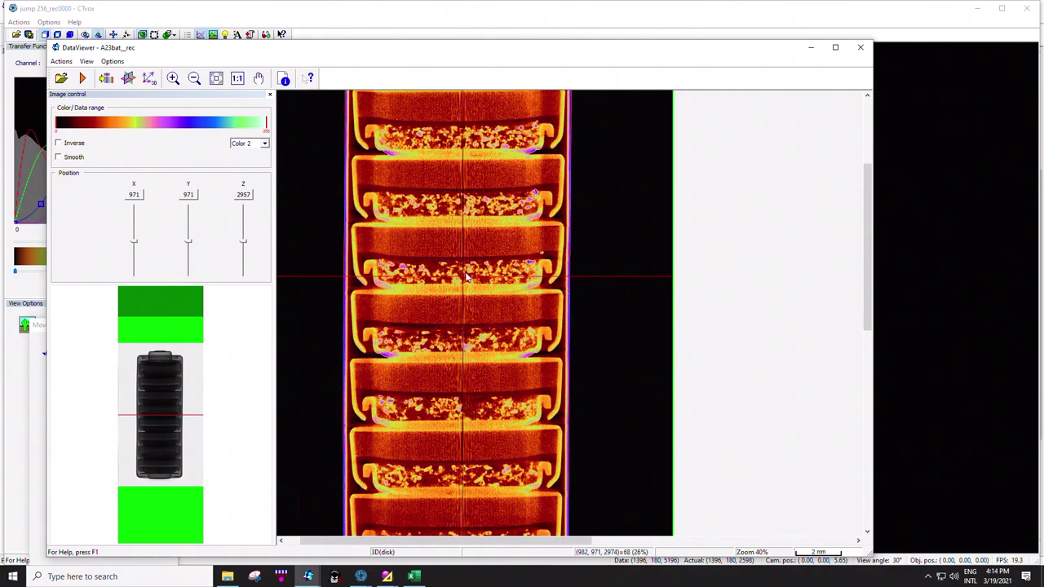
{"action": "scroll", "coordinate": [467, 282], "scroll_direction": "down", "scroll_amount": 2}
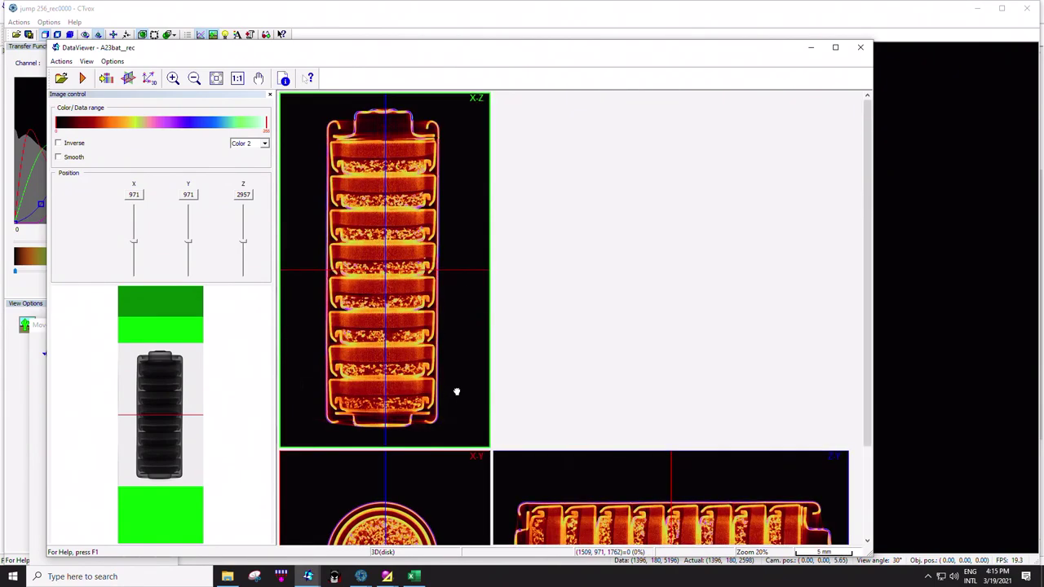
{"action": "scroll", "coordinate": [455, 391], "scroll_direction": "down", "scroll_amount": 2}
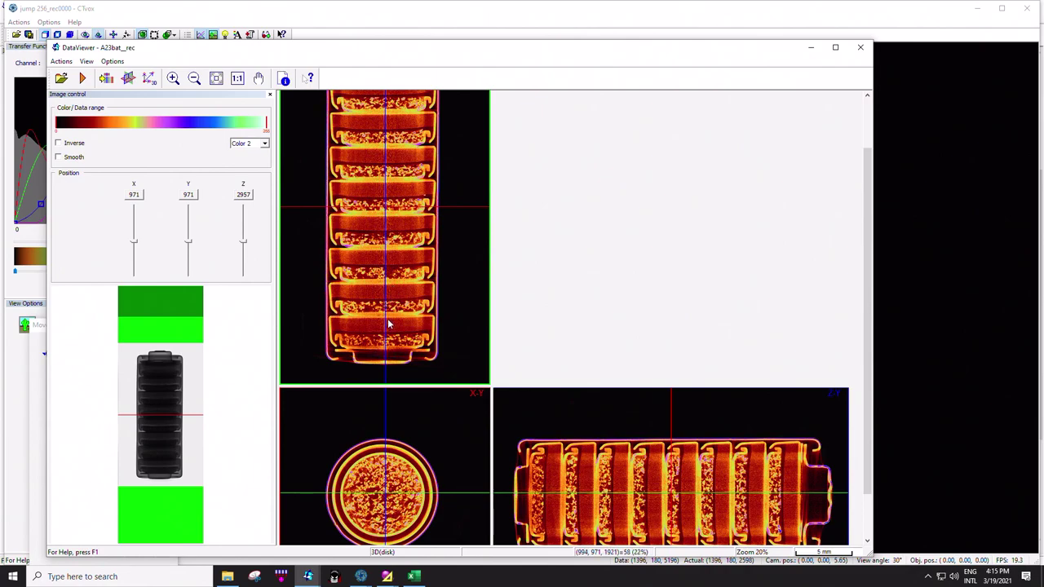
{"action": "scroll", "coordinate": [380, 249], "scroll_direction": "up", "scroll_amount": 1}
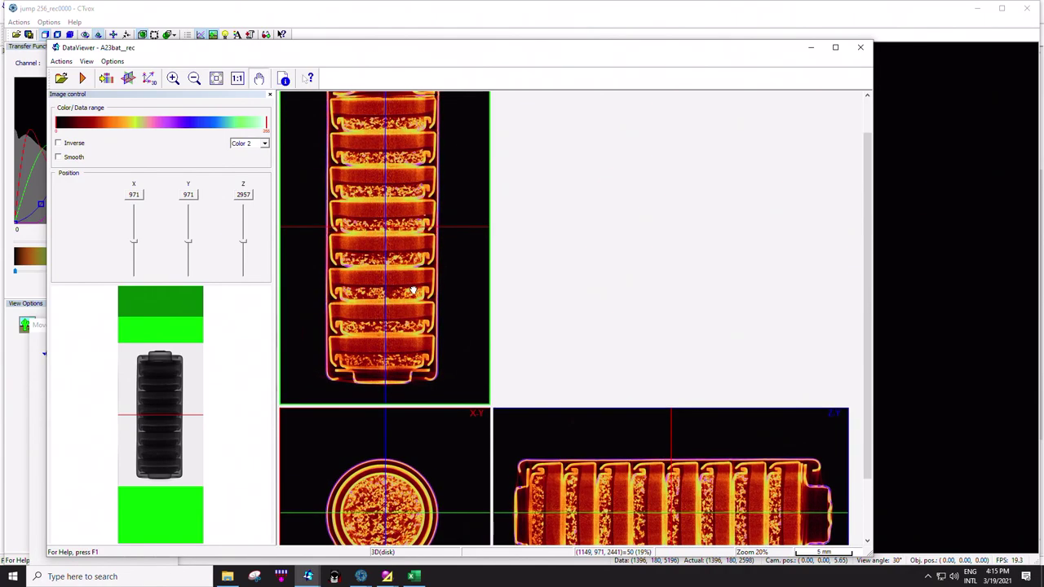
{"action": "scroll", "coordinate": [382, 235], "scroll_direction": "up", "scroll_amount": 1}
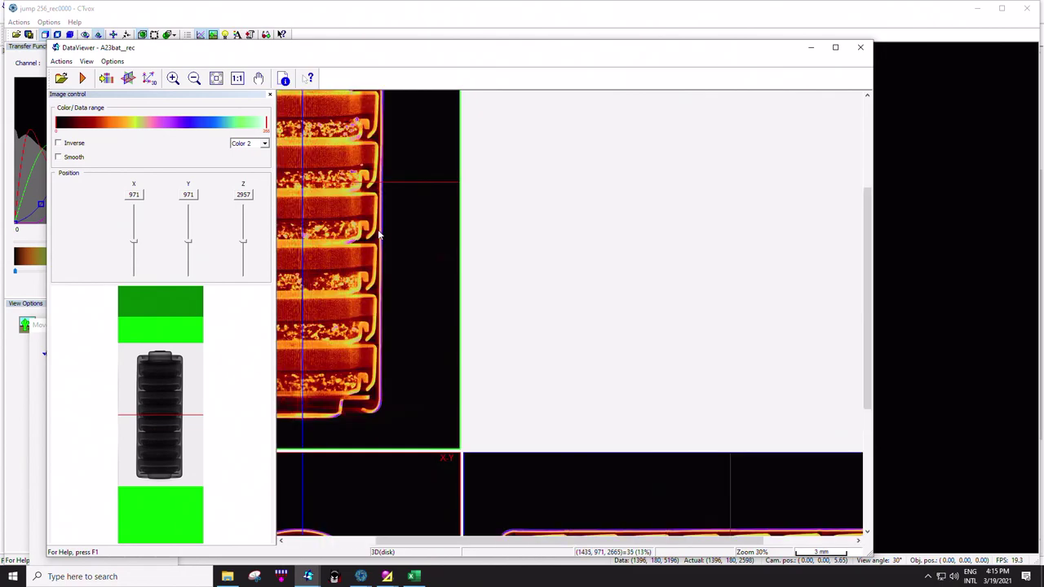
Step: Examine the line profile across the battery's inner layers in the X-Z slice and close the profile
{"action": "scroll", "coordinate": [347, 243], "scroll_direction": "up", "scroll_amount": 2}
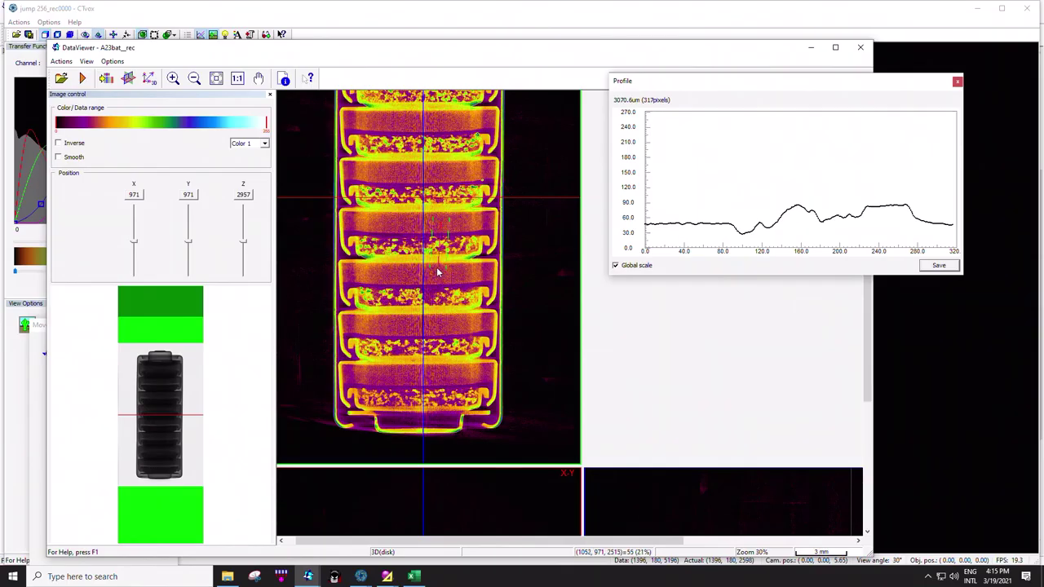
{"action": "scroll", "coordinate": [570, 255], "scroll_direction": "up", "scroll_amount": 1}
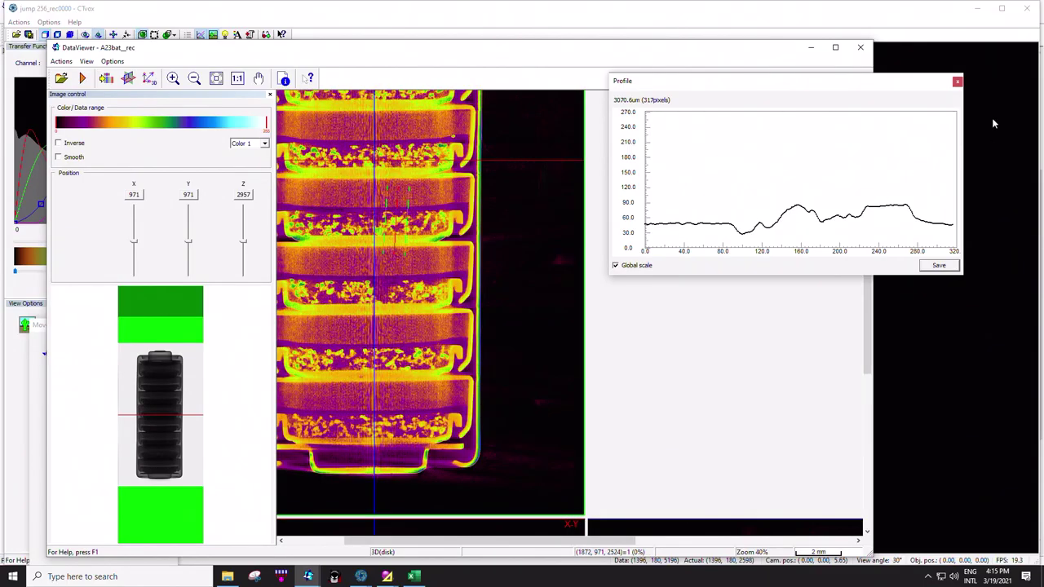
{"action": "left_click", "coordinate": [958, 81]}
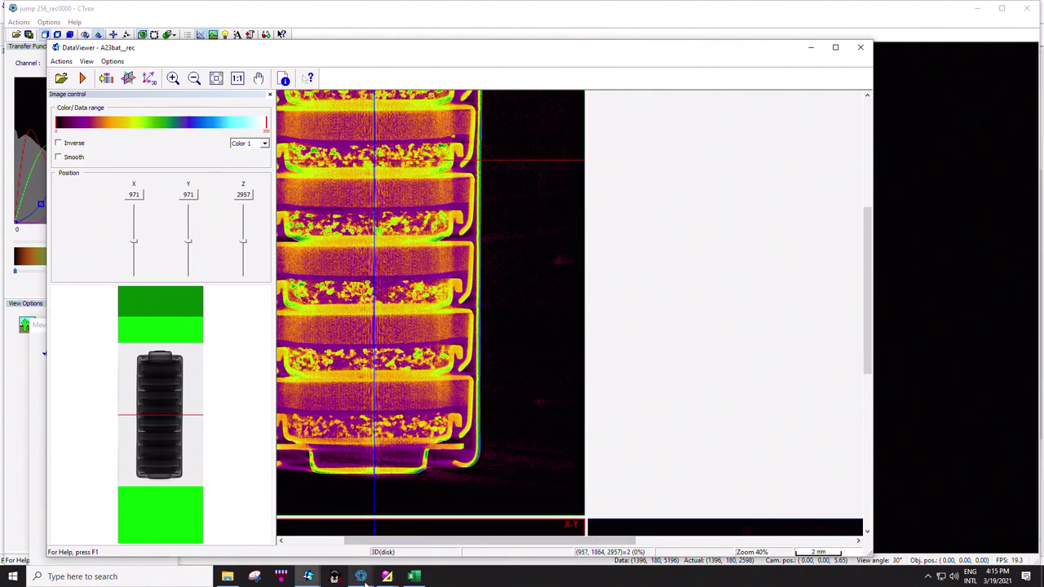
Step: Switch to the balls2_rec0000 volume in CTvox and inspect the packed spheres from a slightly rotated close-up
{"action": "left_click", "coordinate": [363, 530]}
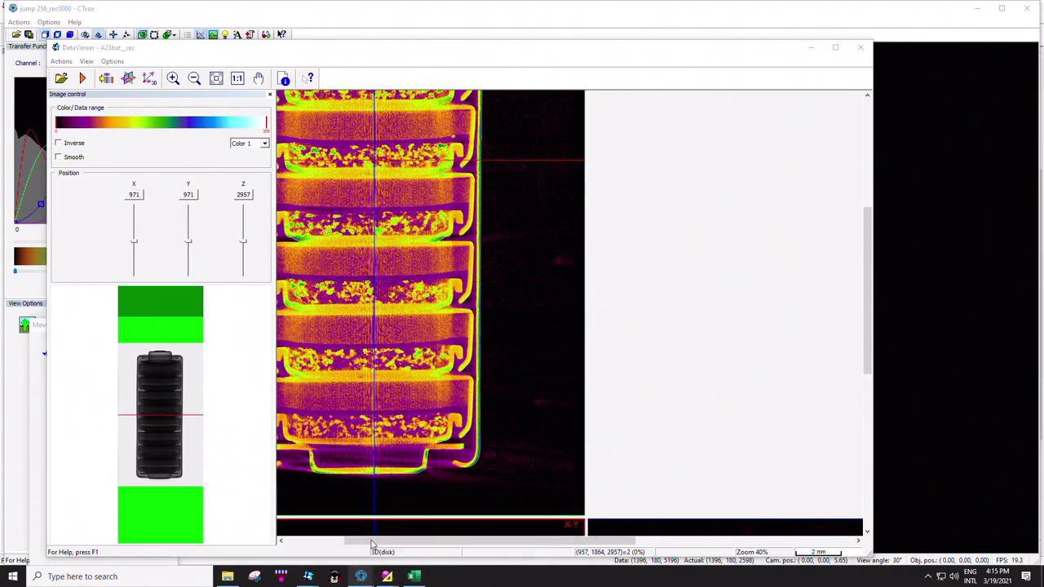
{"action": "left_click_drag", "start_coordinate": [636, 318], "coordinate": [588, 344]}
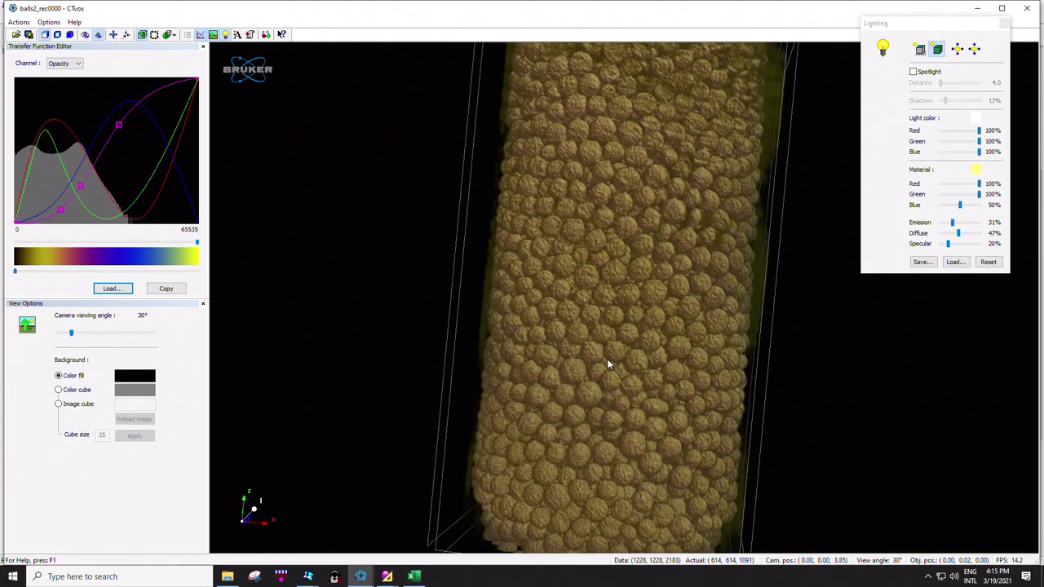
{"action": "scroll", "coordinate": [608, 364], "scroll_direction": "up", "scroll_amount": 5}
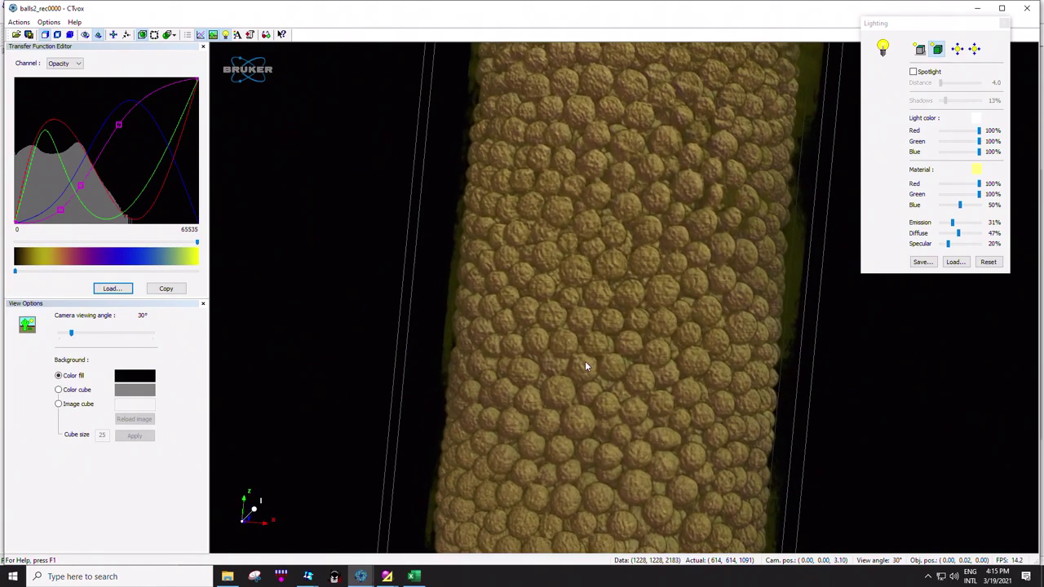
{"action": "scroll", "coordinate": [590, 361], "scroll_direction": "down", "scroll_amount": 3}
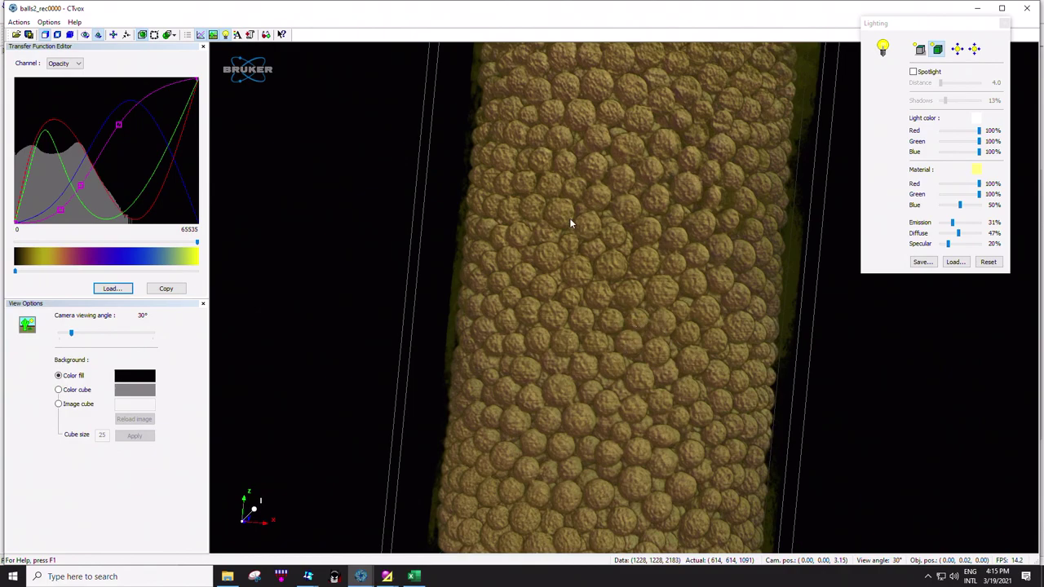
{"action": "left_click_drag", "start_coordinate": [585, 380], "coordinate": [618, 355]}
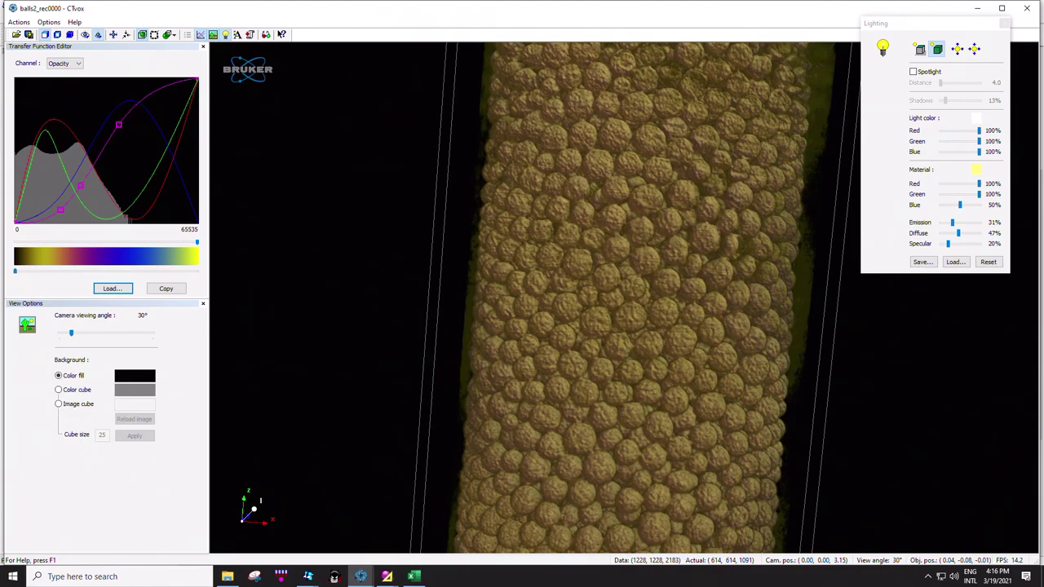
Step: Switch to the balls2_rec_voi__i3d.xlsx workbook in Excel, review the Volume and Sphericity histograms, and select the object count in cell B3
{"action": "left_click", "coordinate": [413, 576]}
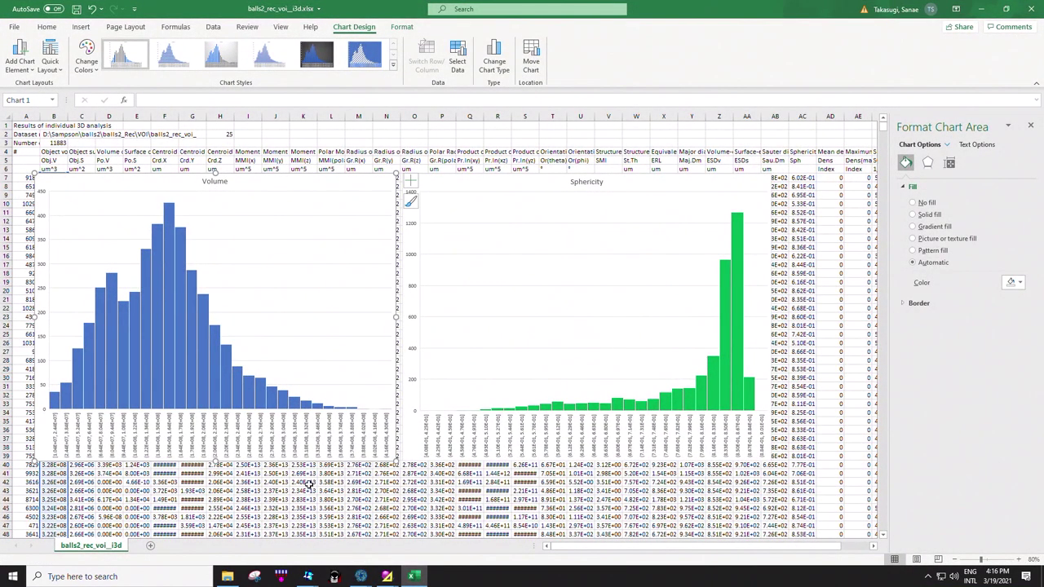
{"action": "scroll", "coordinate": [310, 485], "scroll_direction": "down", "scroll_amount": 4}
{"action": "scroll", "coordinate": [310, 461], "scroll_direction": "up", "scroll_amount": 4}
{"action": "left_click", "coordinate": [59, 143]}
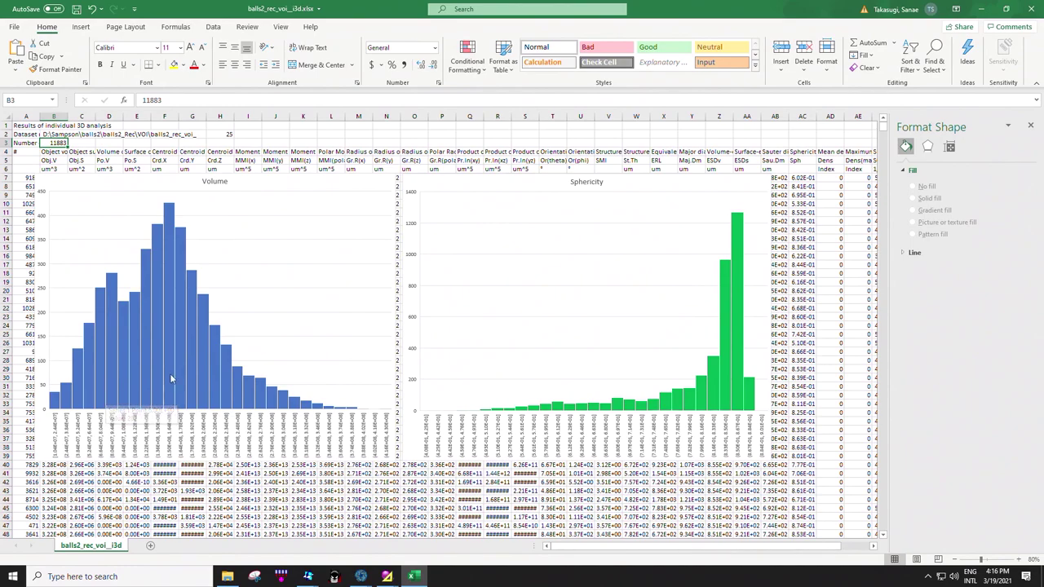
Step: Examine the peak bars and their values in the Volume and Sphericity histograms
{"action": "mouse_move", "coordinate": [172, 230]}
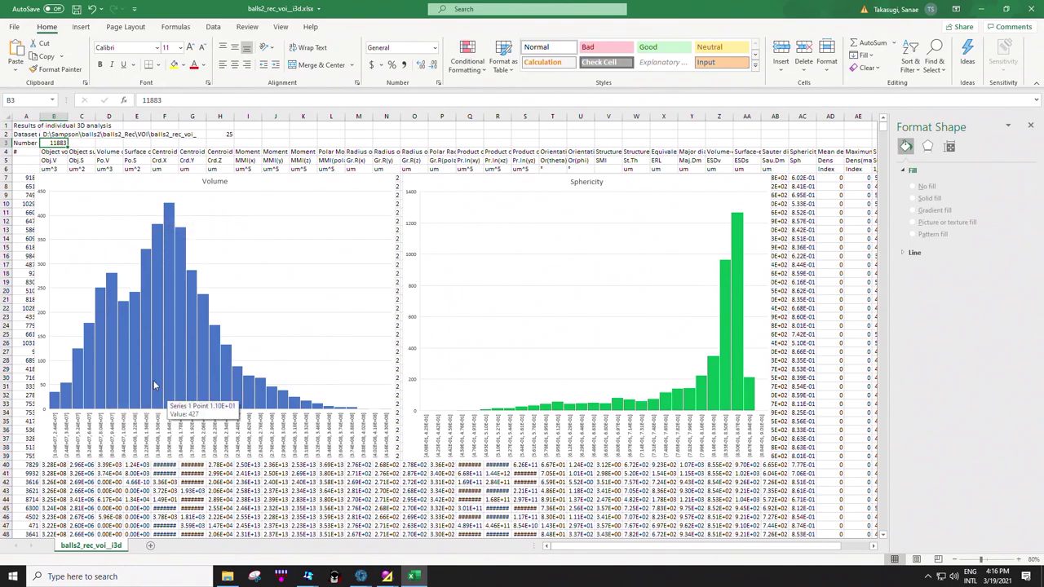
{"action": "mouse_move", "coordinate": [152, 379]}
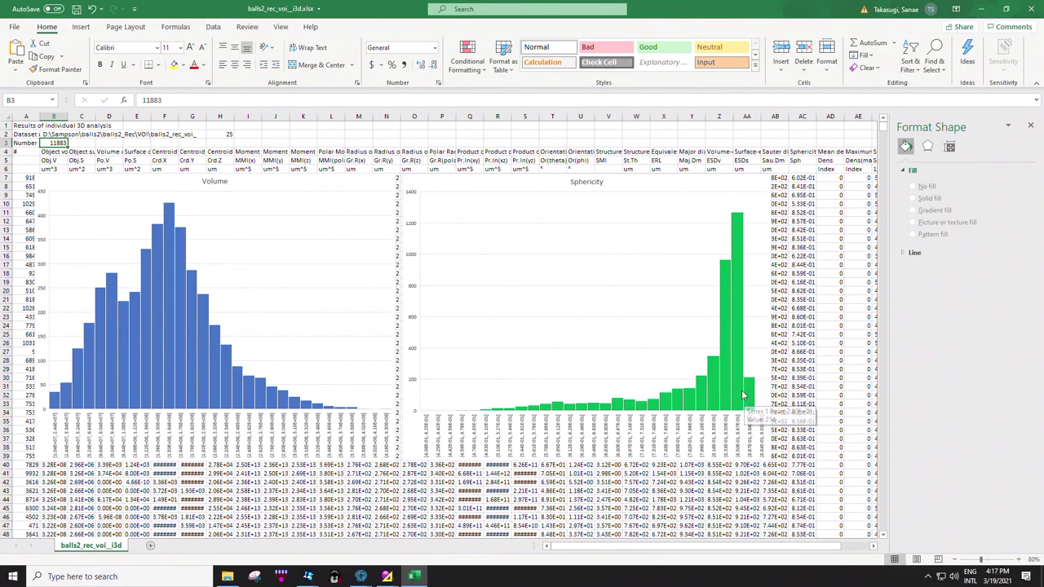
{"action": "mouse_move", "coordinate": [738, 396]}
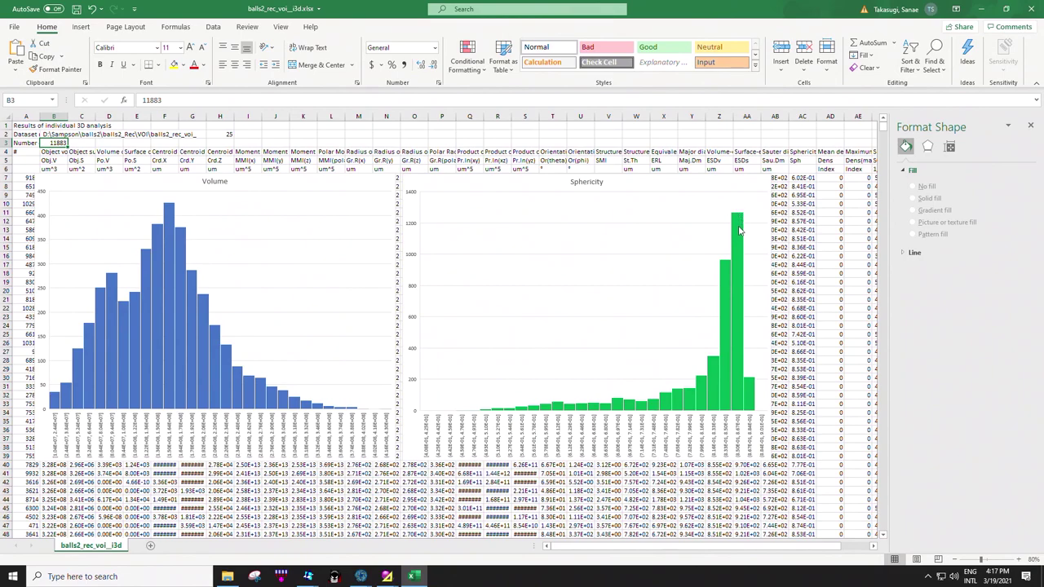
{"action": "mouse_move", "coordinate": [659, 393]}
Step: Switch to the jump 256_rec0000 volume in CTvox and inspect the circuit board enlarged and rotated to an oblique angle
{"action": "mouse_move", "coordinate": [363, 583]}
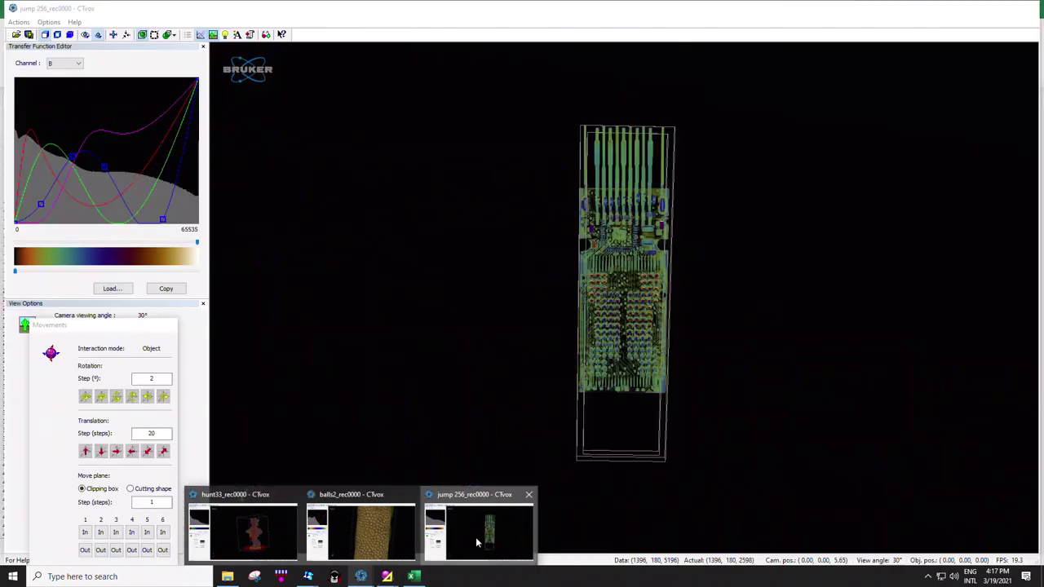
{"action": "left_click", "coordinate": [475, 530]}
{"action": "scroll", "coordinate": [624, 415], "scroll_direction": "up", "scroll_amount": 5}
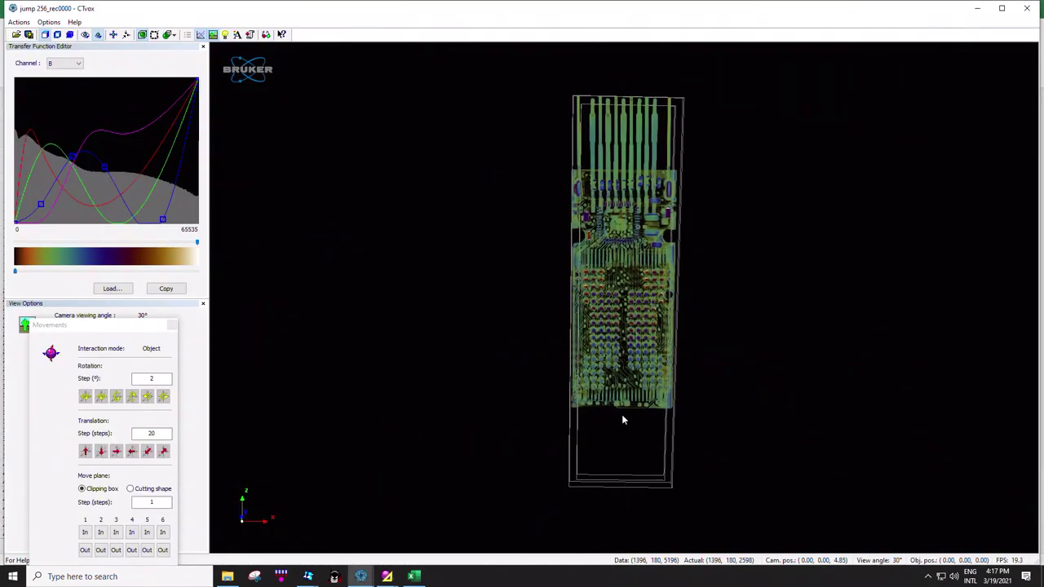
{"action": "left_click_drag", "start_coordinate": [620, 407], "coordinate": [536, 380]}
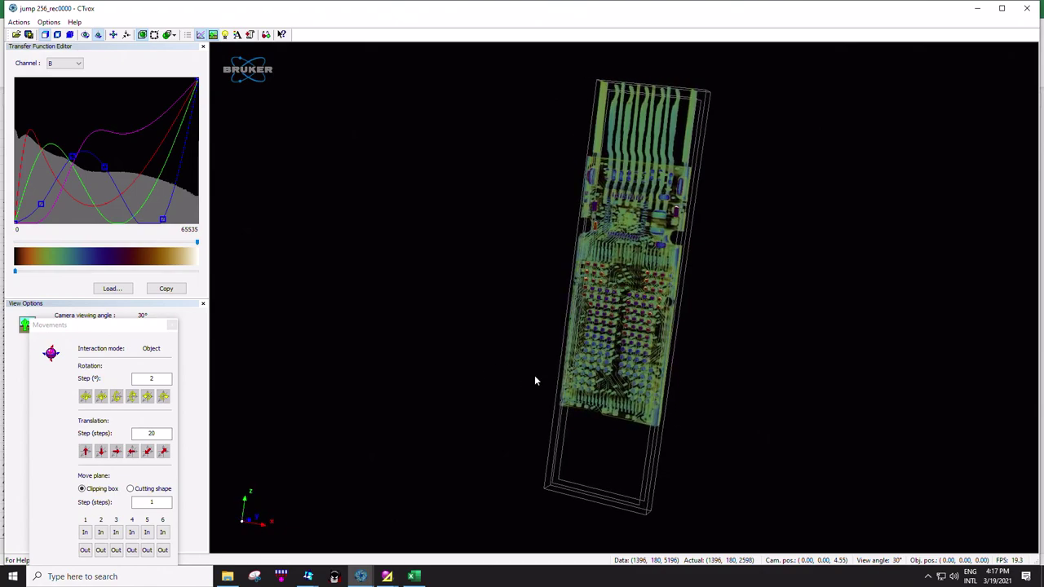
{"action": "left_click_drag", "start_coordinate": [576, 410], "coordinate": [491, 364]}
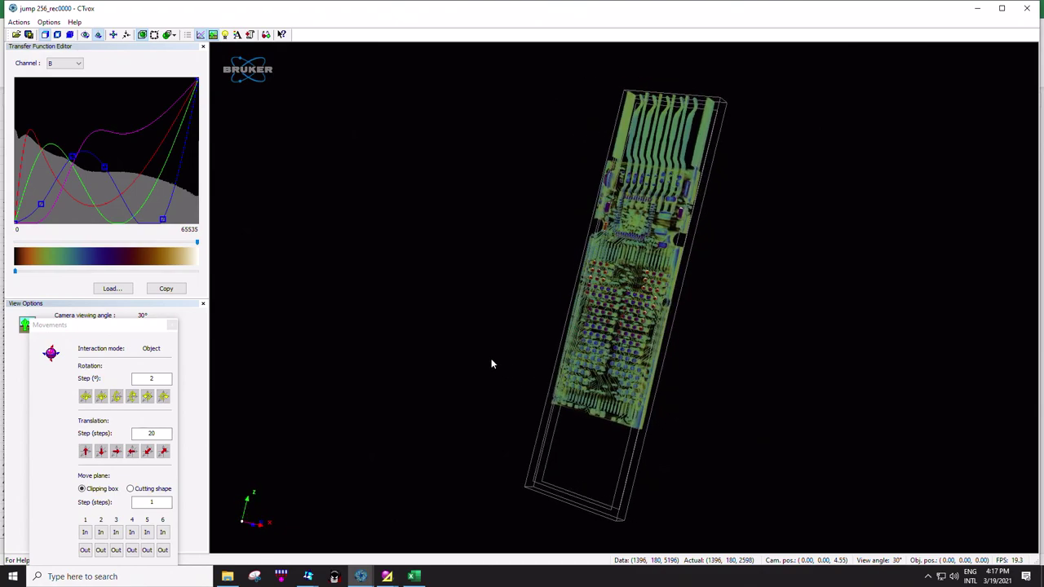
{"action": "left_click_drag", "start_coordinate": [491, 365], "coordinate": [596, 373]}
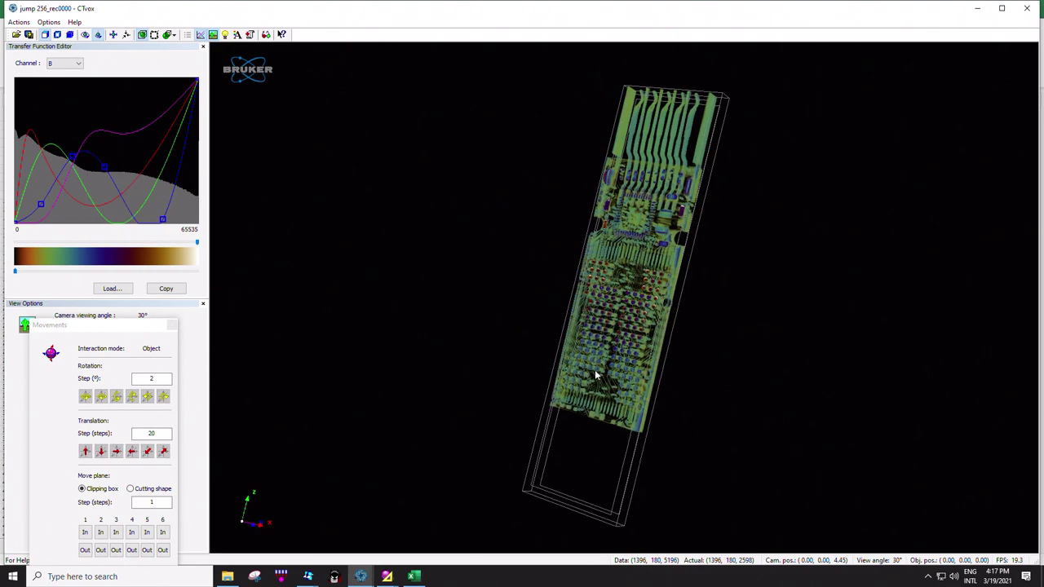